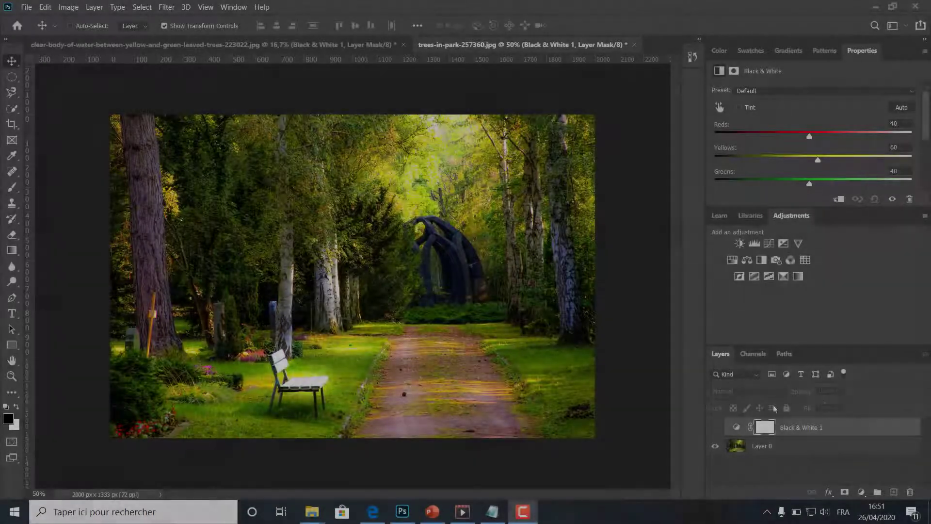
Step: Show the park photo's Black & White adjustment layer and set its Reds to 68
click(716, 428)
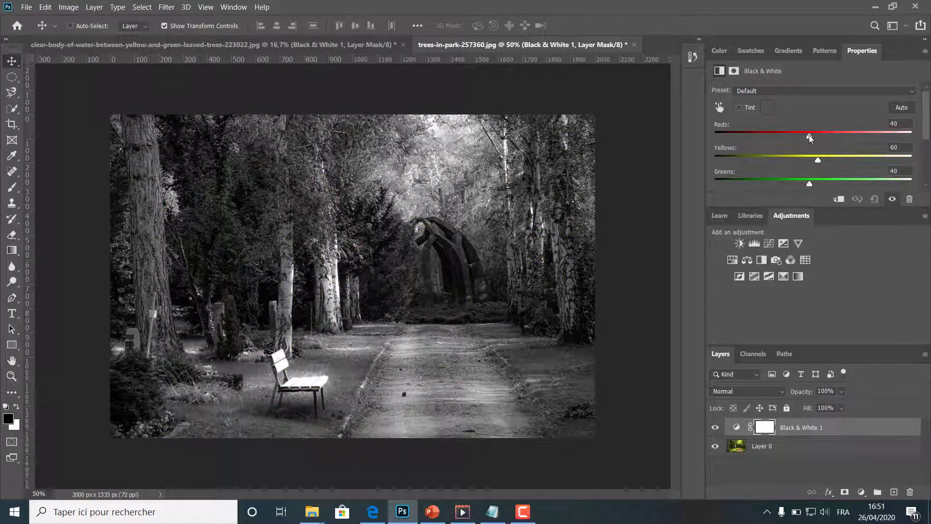
mouse_move(809, 136)
mouse_down()
mouse_move(869, 139)
mouse_move(771, 136)
mouse_move(838, 138)
mouse_move(820, 137)
mouse_up()
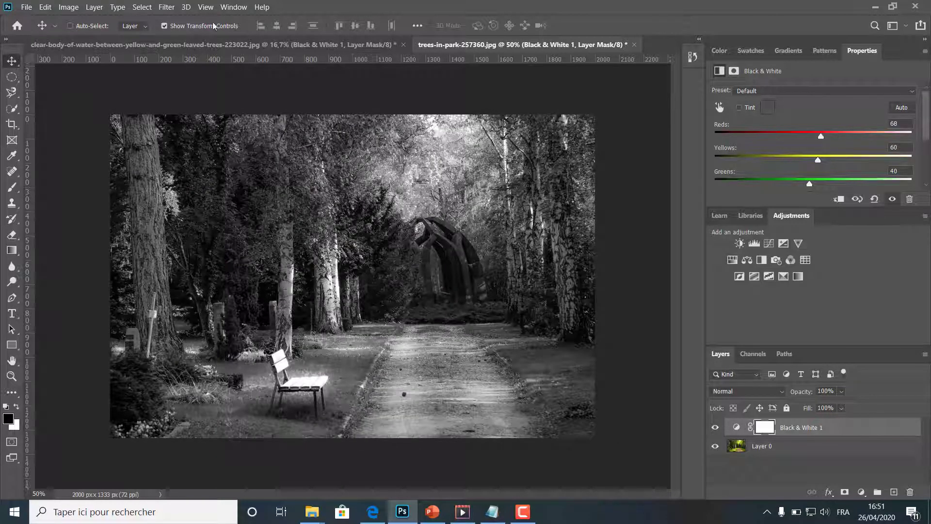
Step: Switch to the canal photo and turn on the visibility of its Black & White adjustment layer
click(255, 45)
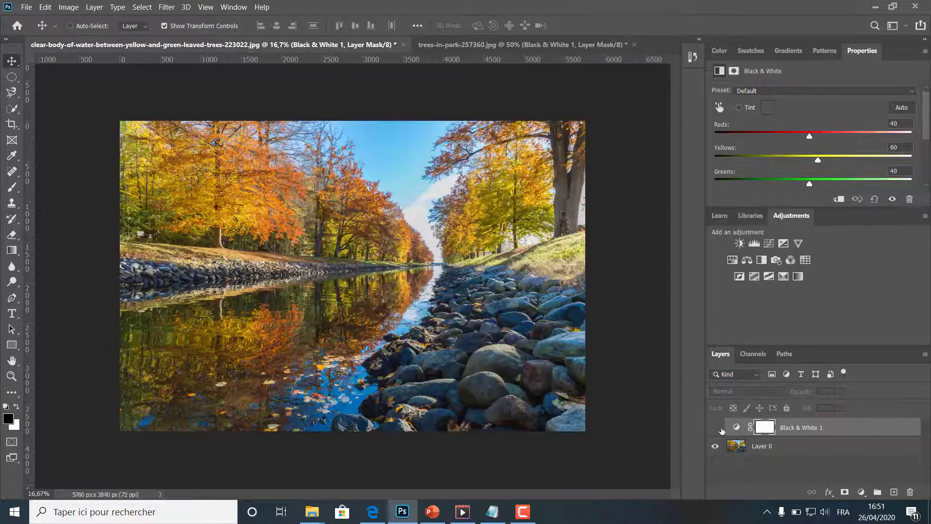
click(716, 427)
click(716, 428)
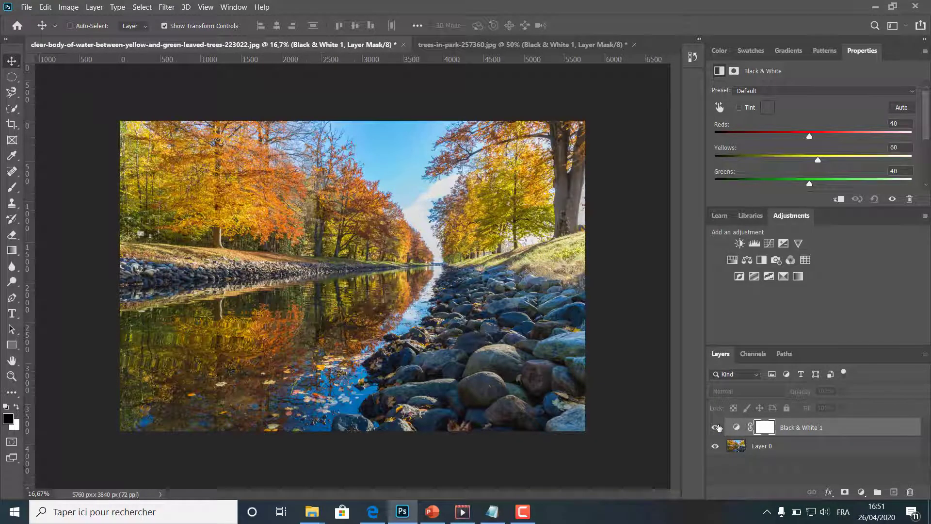
click(715, 427)
Step: Enable the Black & White adjustment's tint and set the tint colour to purple d58fdf
click(741, 106)
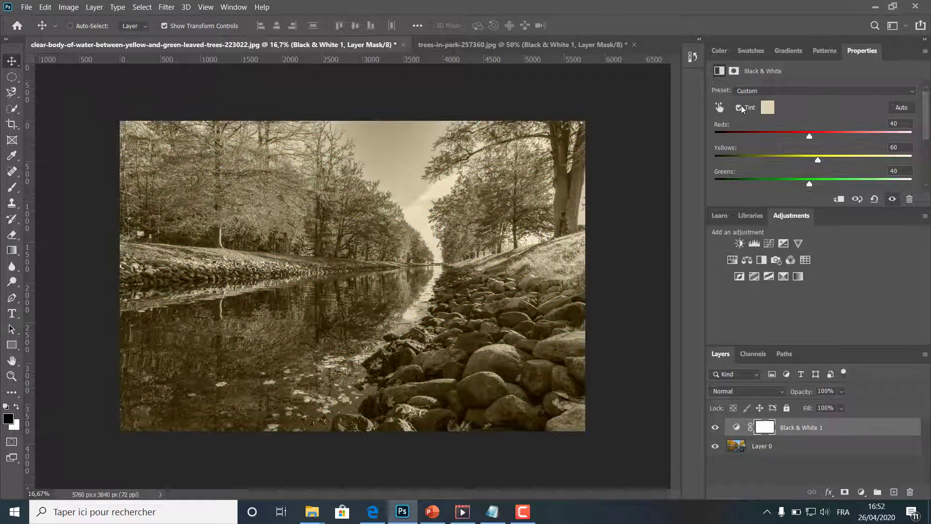
click(767, 108)
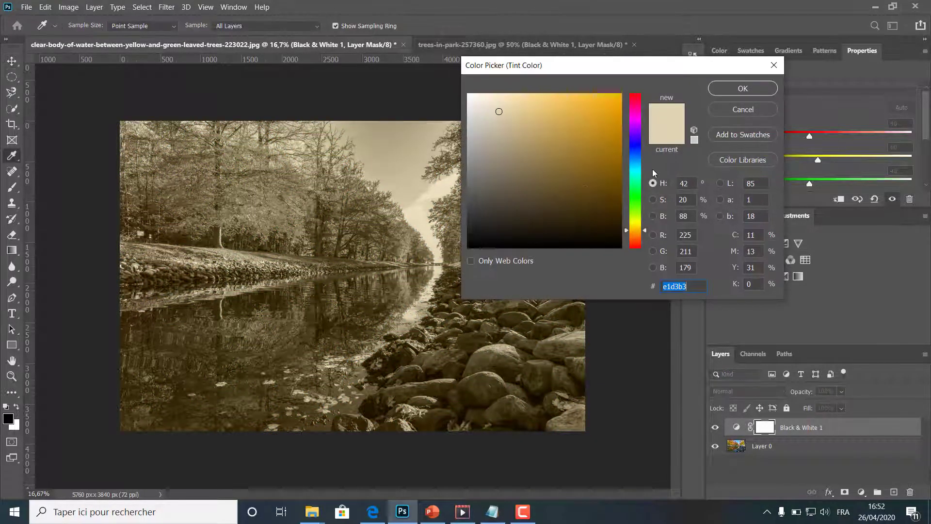
click(635, 123)
click(523, 113)
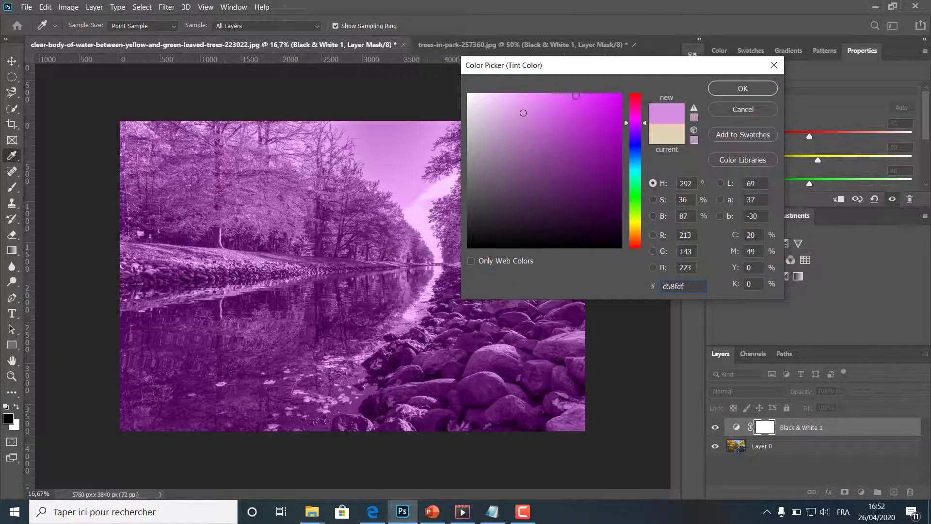
click(721, 89)
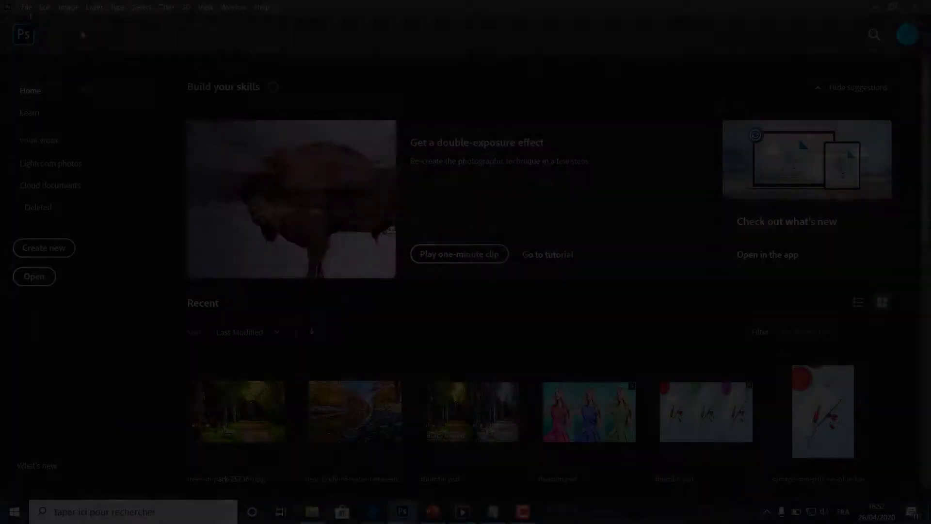
Step: Open the clear-body-of-water and trees-in-park-257360 images together from the images resources folder
click(26, 7)
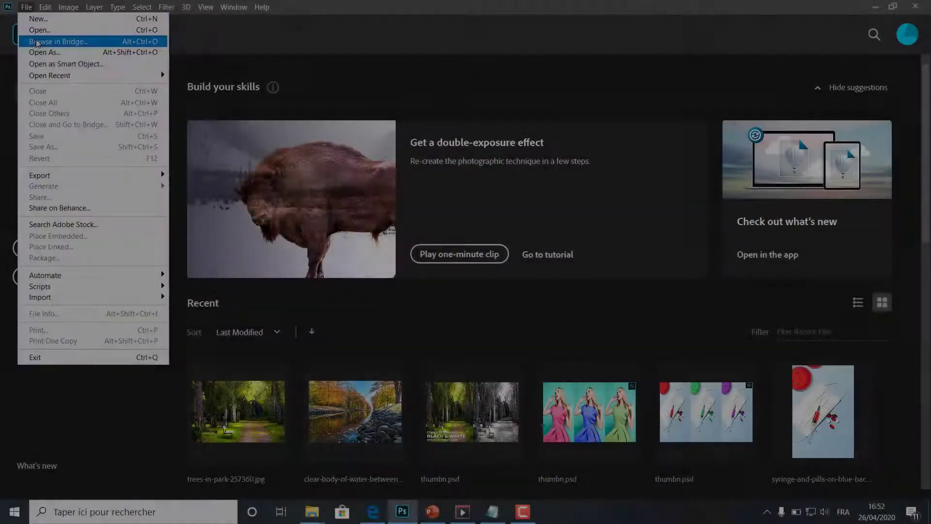
click(29, 25)
click(269, 124)
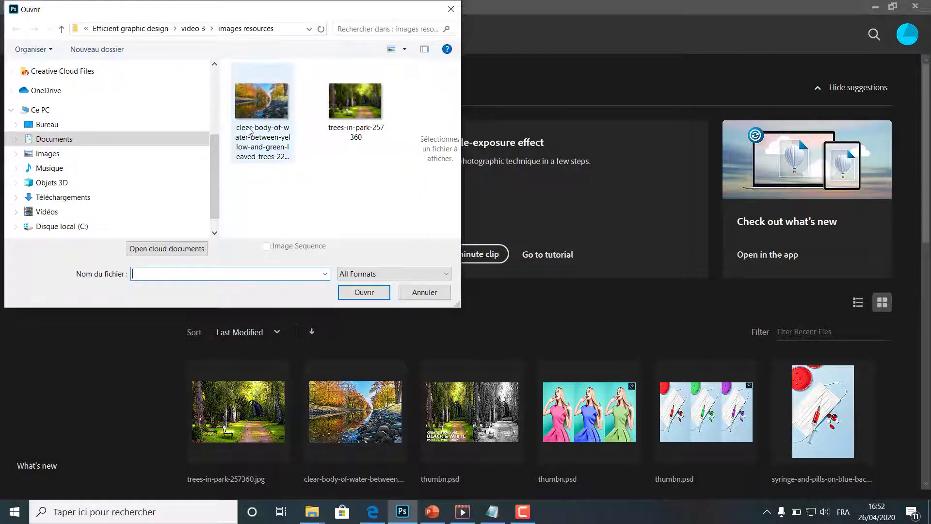
ctrl+click(363, 107)
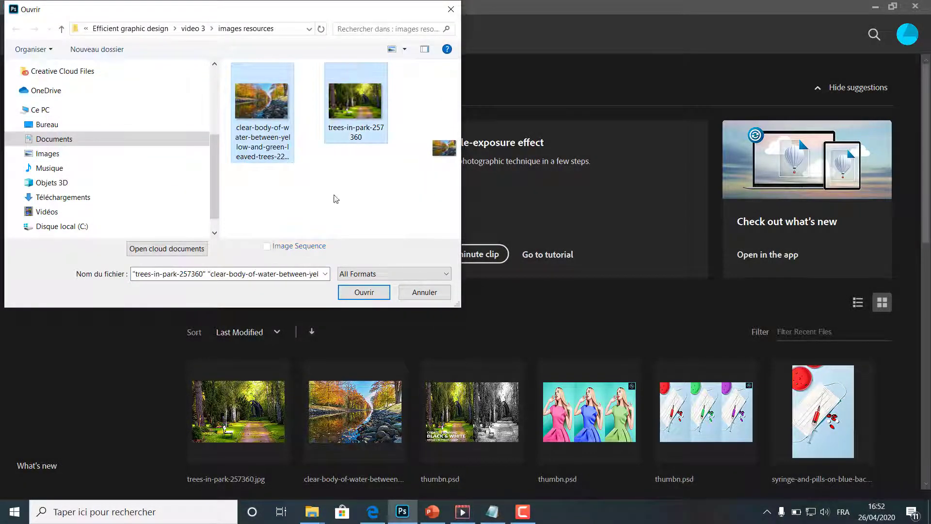
click(364, 292)
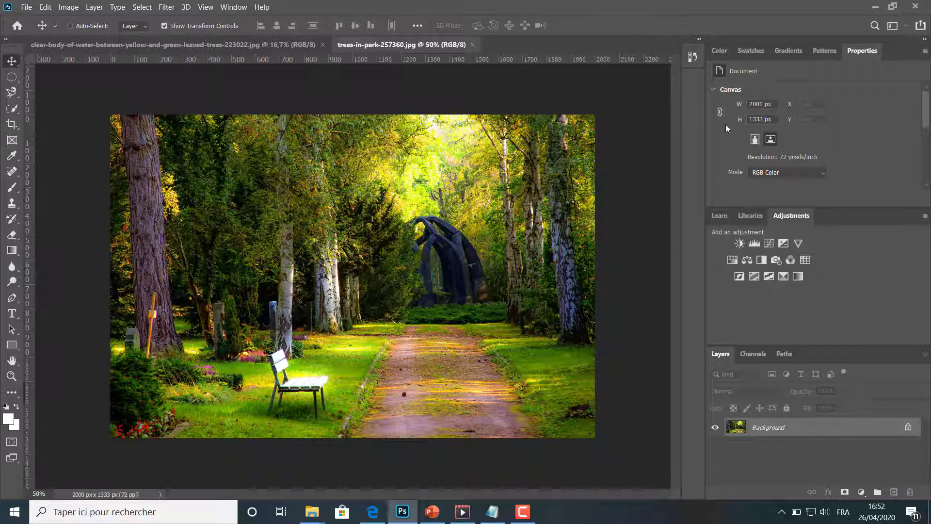
Step: Add a Black & White adjustment layer to the park photo and toggle its visibility to compare with the original
click(761, 261)
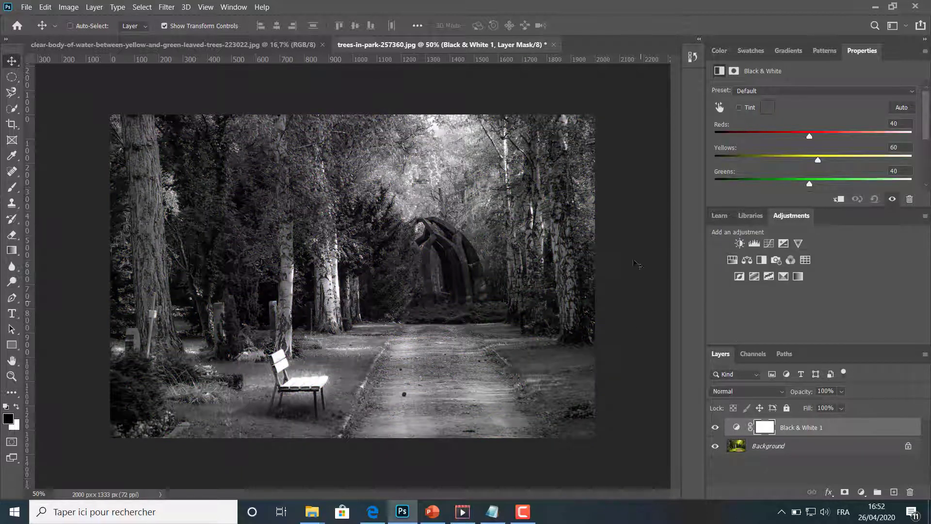
click(716, 427)
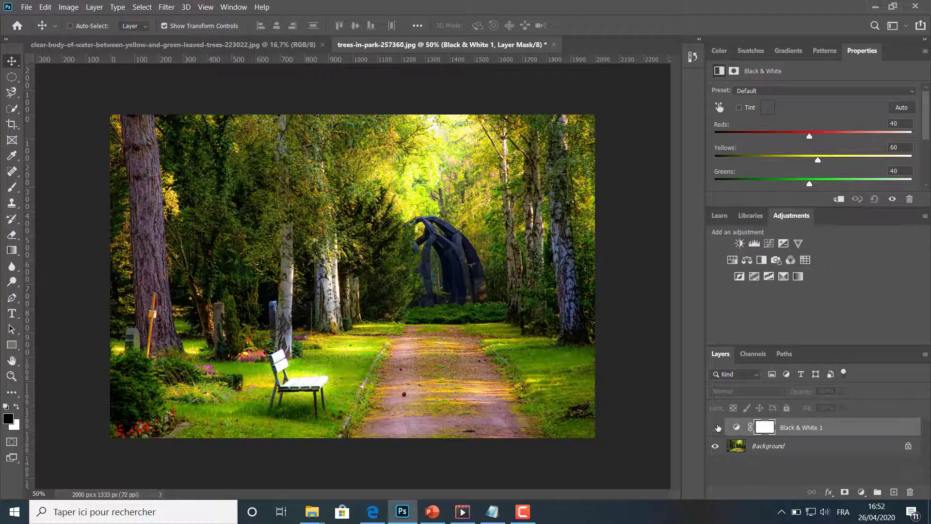
click(717, 427)
click(718, 428)
click(718, 428)
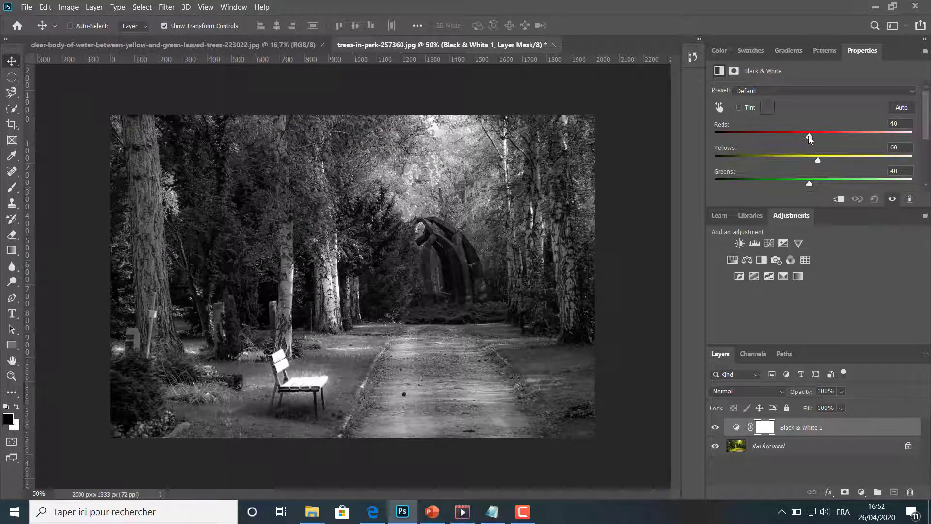
Step: Try raising the park photo's Reds to 231 and Yellows to 144, and adjust the Greens
drag(809, 136, 886, 136)
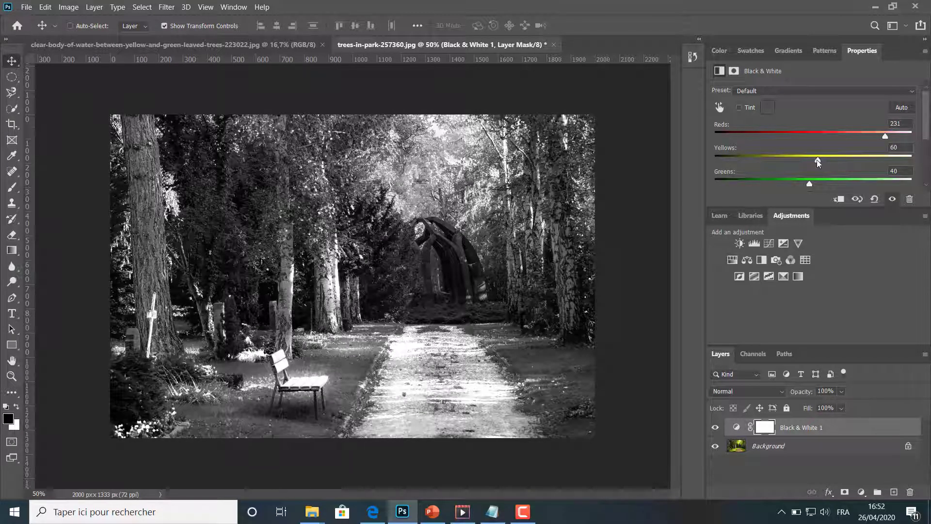
drag(817, 159, 851, 156)
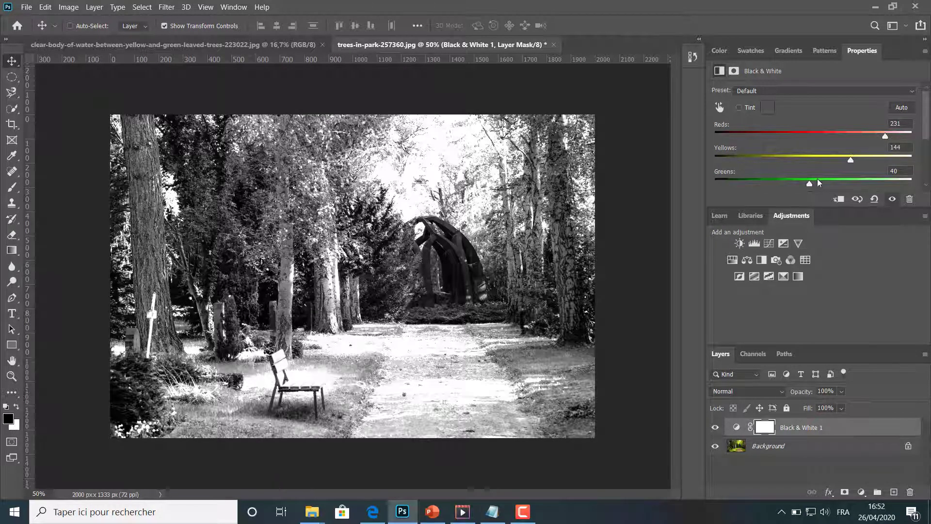
drag(808, 183, 811, 161)
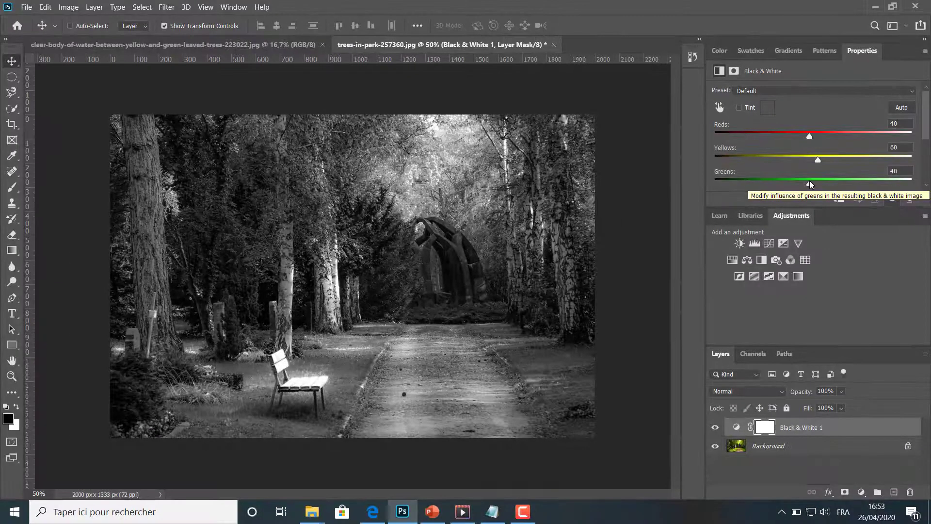
Step: Adjust the park photo's tones directly on the image with the targeted adjustment tool, setting Yellows to 191 and Greens to 56
click(720, 108)
drag(461, 191, 497, 193)
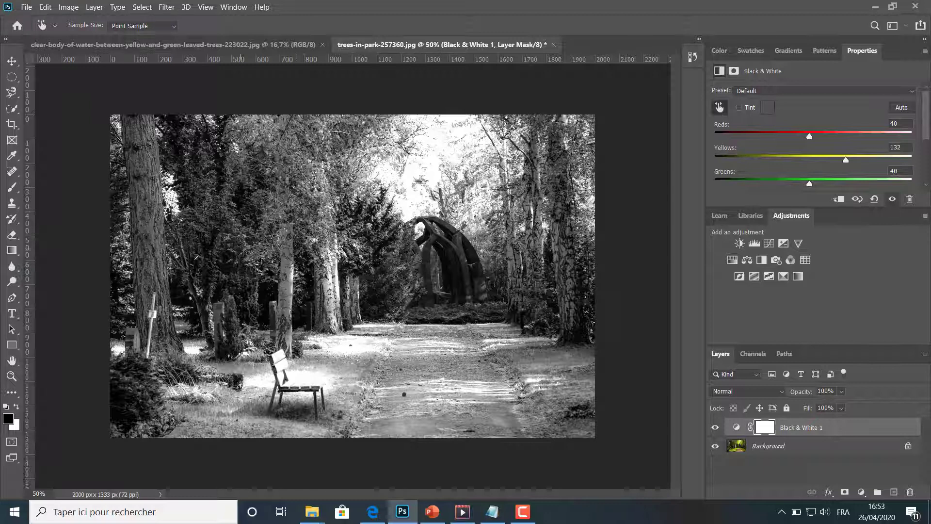
drag(148, 349, 130, 380)
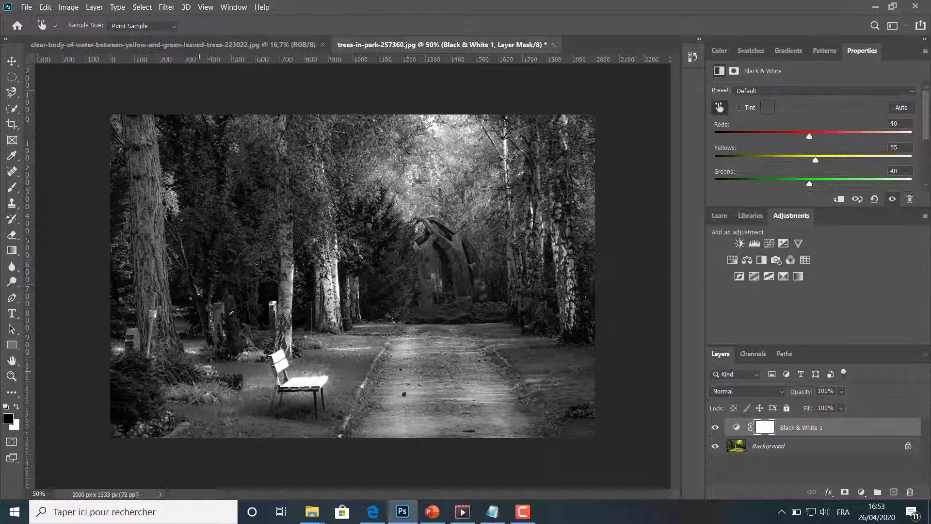
drag(225, 245, 263, 247)
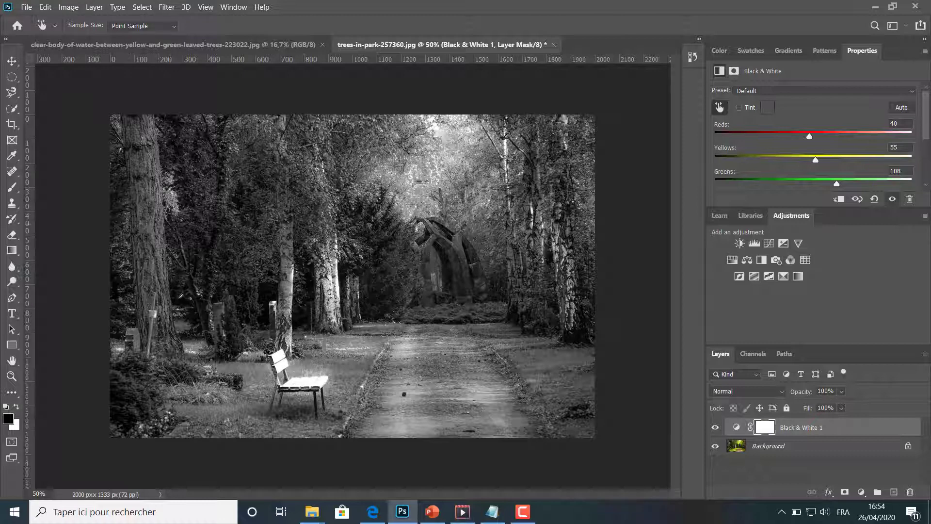
drag(156, 367, 138, 373)
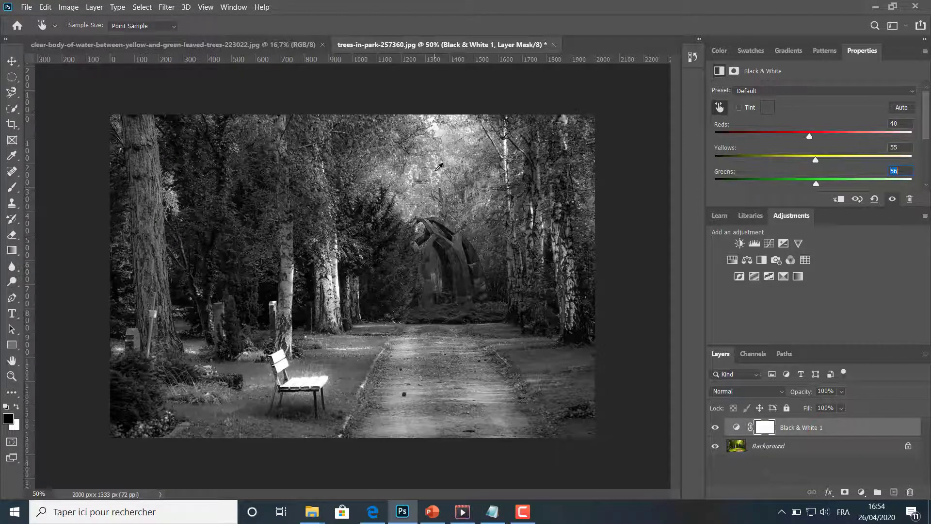
drag(399, 169, 428, 172)
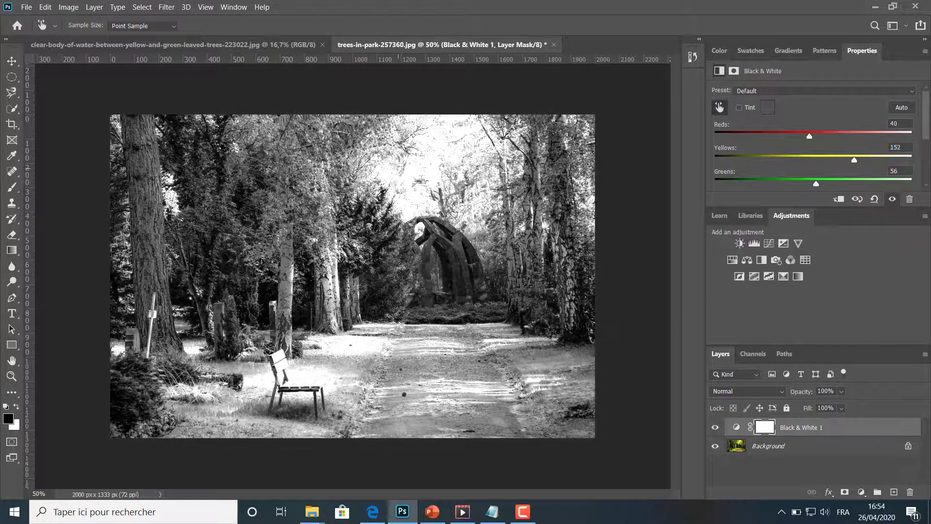
drag(578, 383, 554, 388)
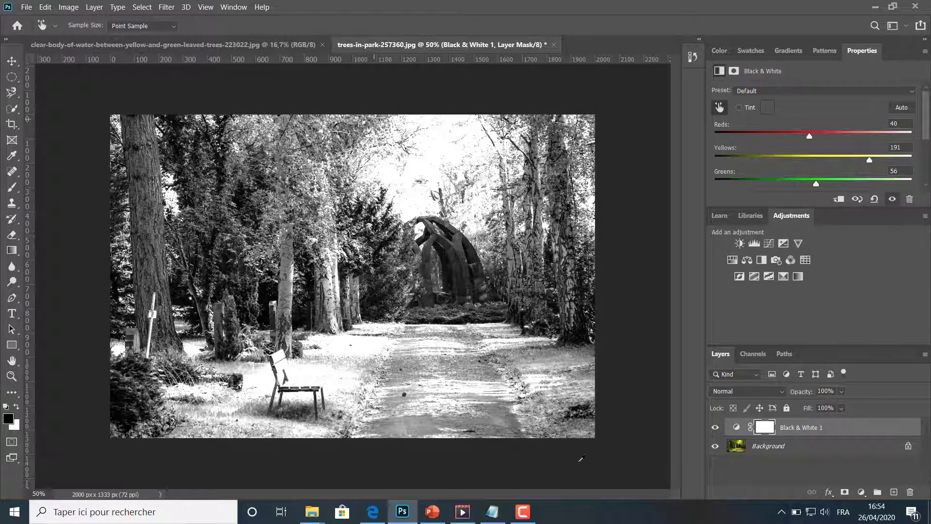
Step: In the canal photo, convert the Background to Layer 0 and add a Black & White adjustment layer
click(226, 43)
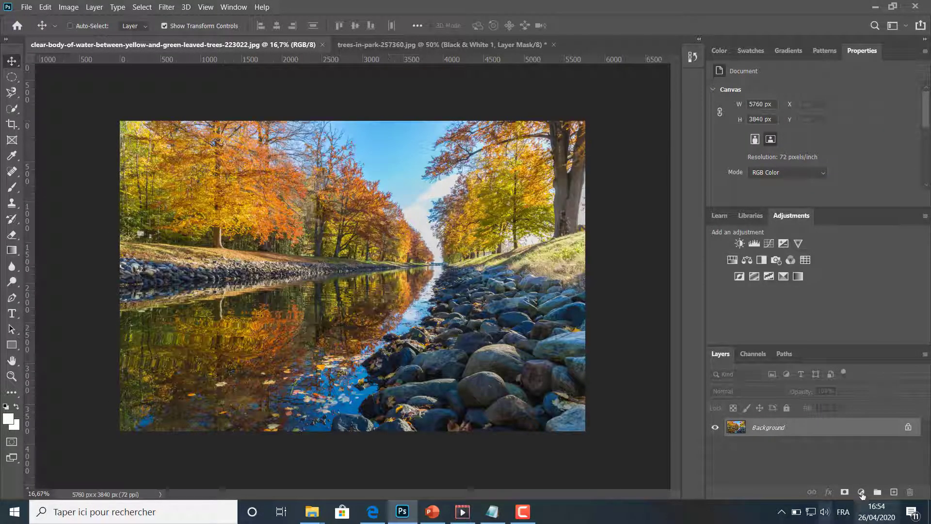
double_click(847, 431)
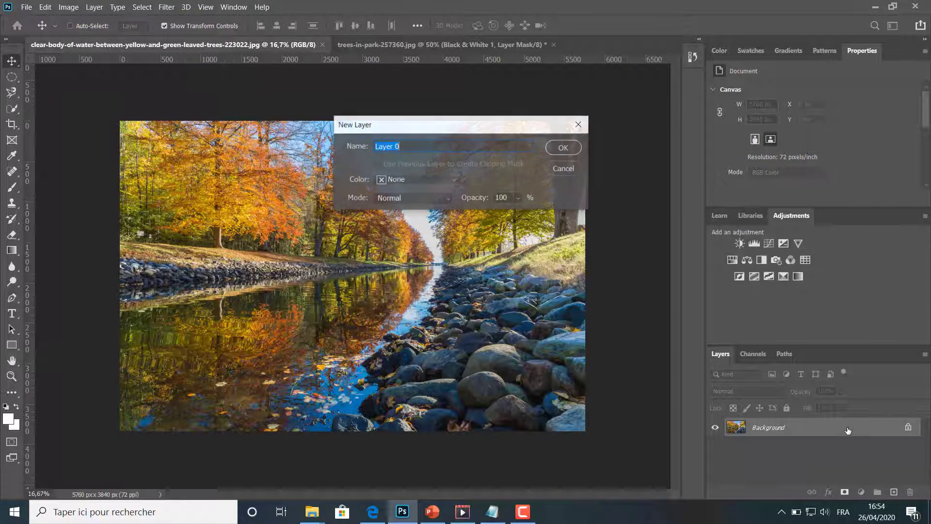
click(579, 152)
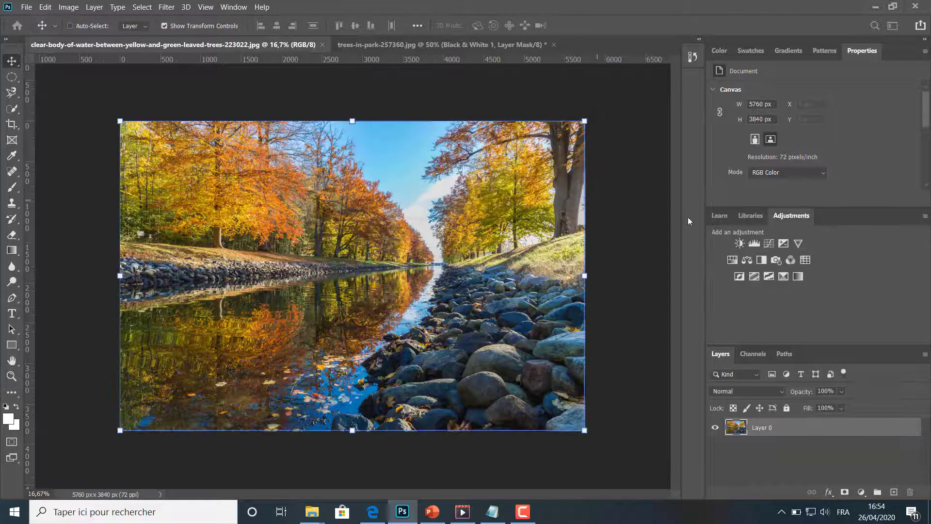
click(761, 260)
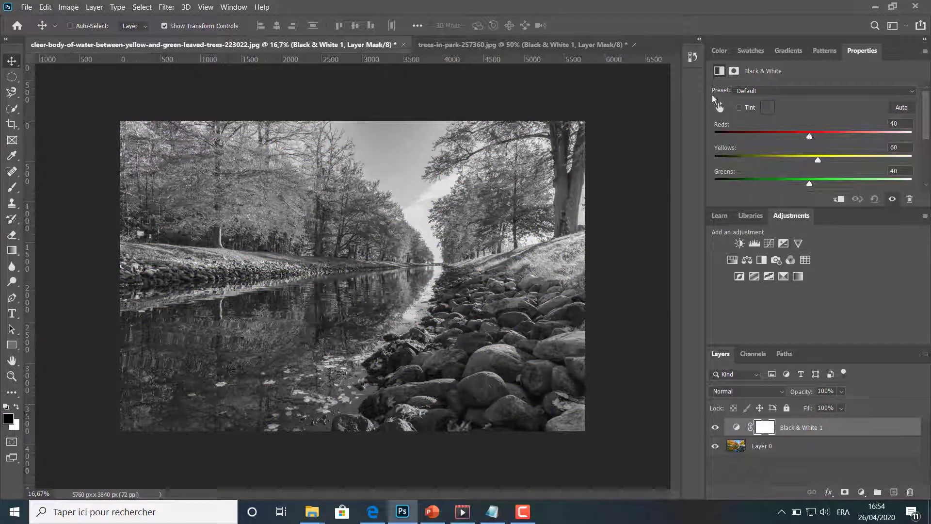
Step: Set the canal photo's Reds to 50 and darken the bluish rocks with the targeted adjustment tool
mouse_move(810, 135)
mouse_down()
mouse_move(861, 133)
mouse_move(806, 132)
mouse_move(815, 133)
mouse_up()
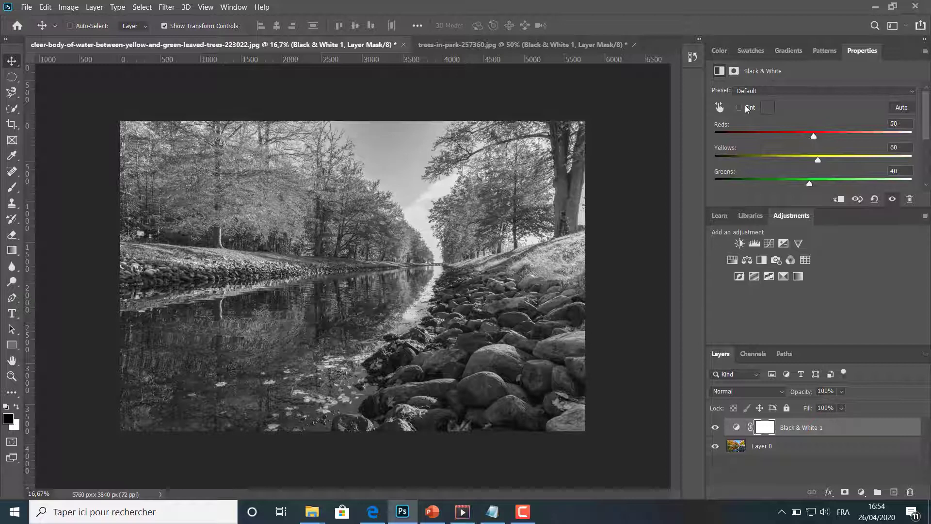
click(719, 107)
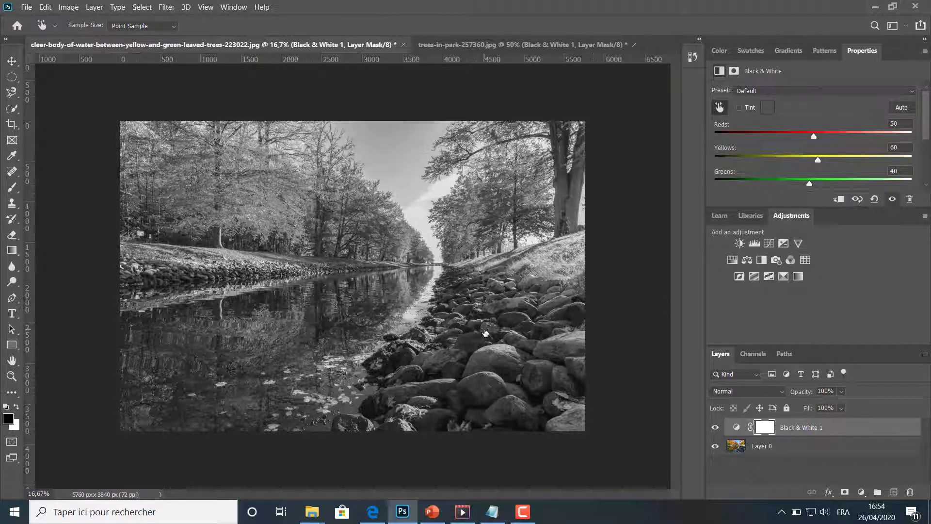
drag(486, 332, 453, 338)
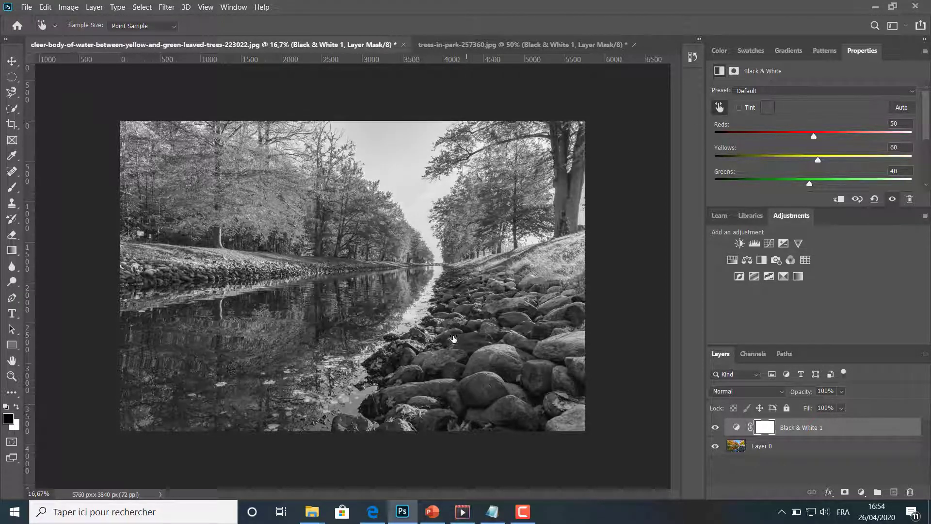
drag(529, 334, 470, 338)
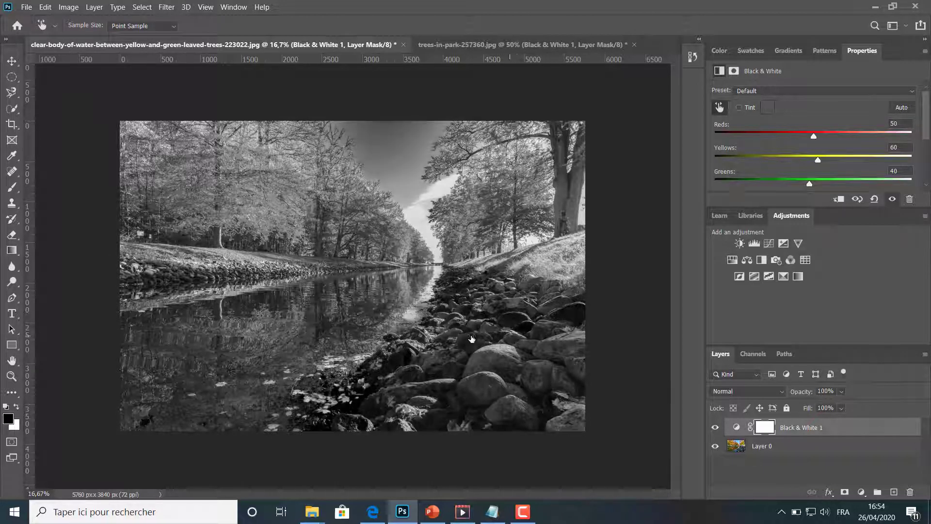
Step: Brighten the autumn foliage with the targeted adjustment tool, raising the Reds to 152 and increasing the Yellows
drag(231, 199, 266, 202)
drag(191, 183, 254, 187)
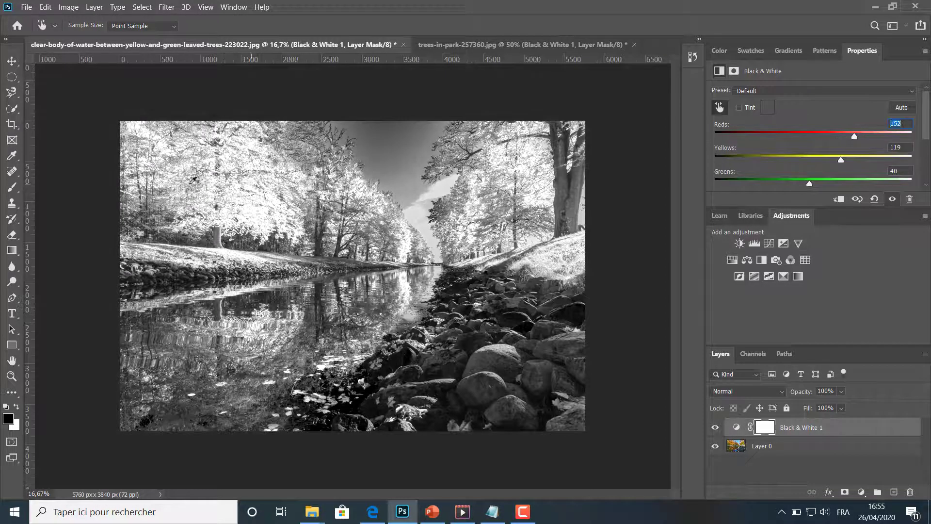
drag(144, 176, 188, 180)
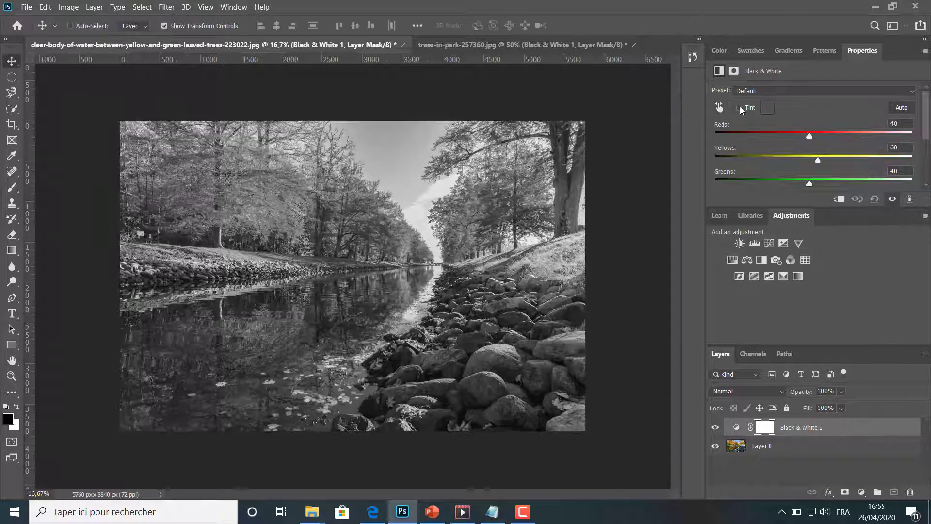
Step: Enable Tint on the canal photo's Black & White adjustment, try several hues, and set the tint colour to pink #f1a3b8
click(739, 107)
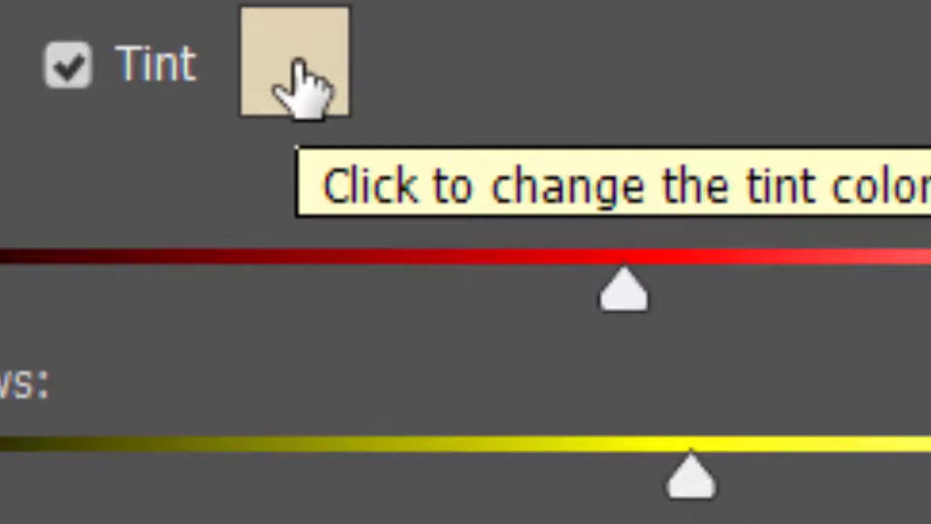
click(297, 63)
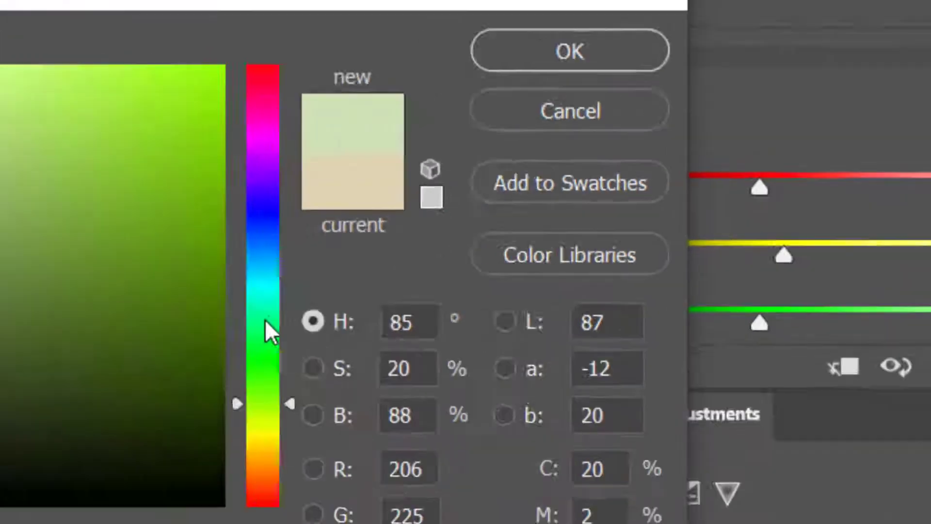
click(636, 195)
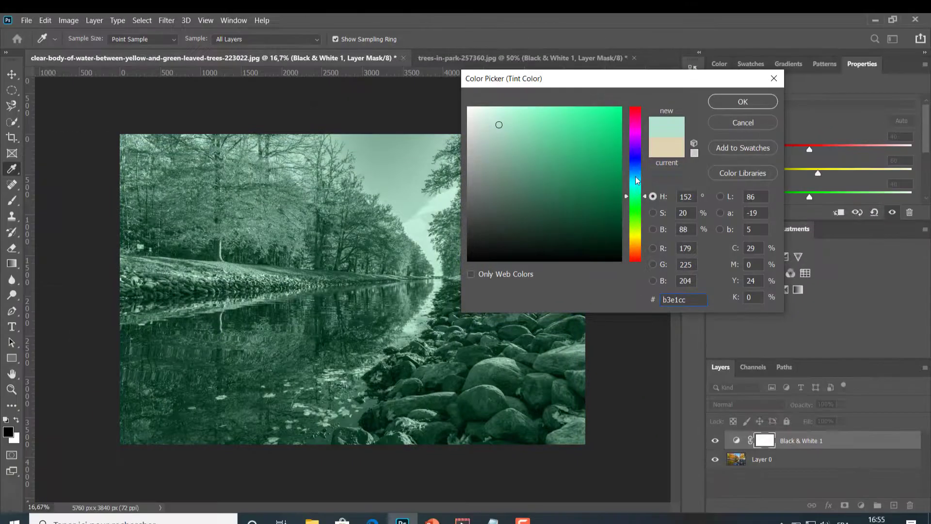
click(635, 176)
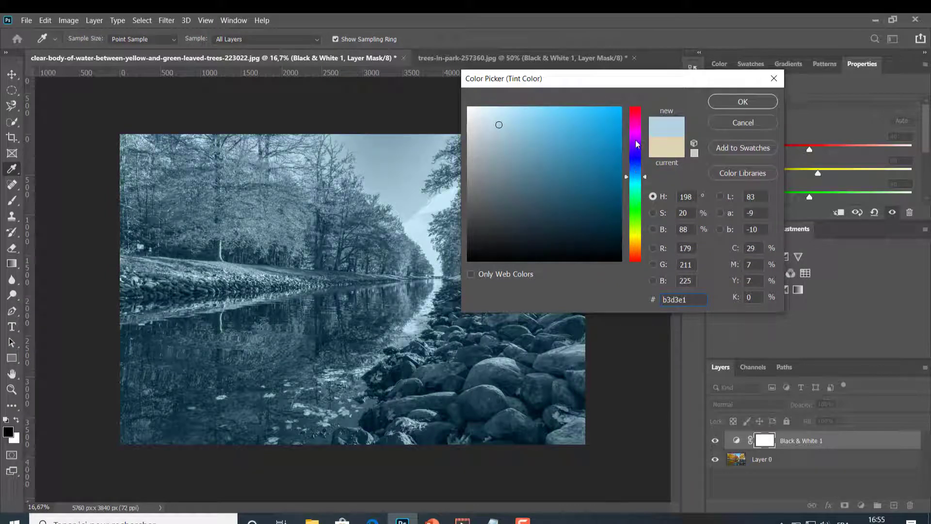
drag(636, 145, 636, 114)
mouse_move(526, 119)
mouse_down()
mouse_move(514, 116)
mouse_move(514, 133)
mouse_move(517, 115)
mouse_up()
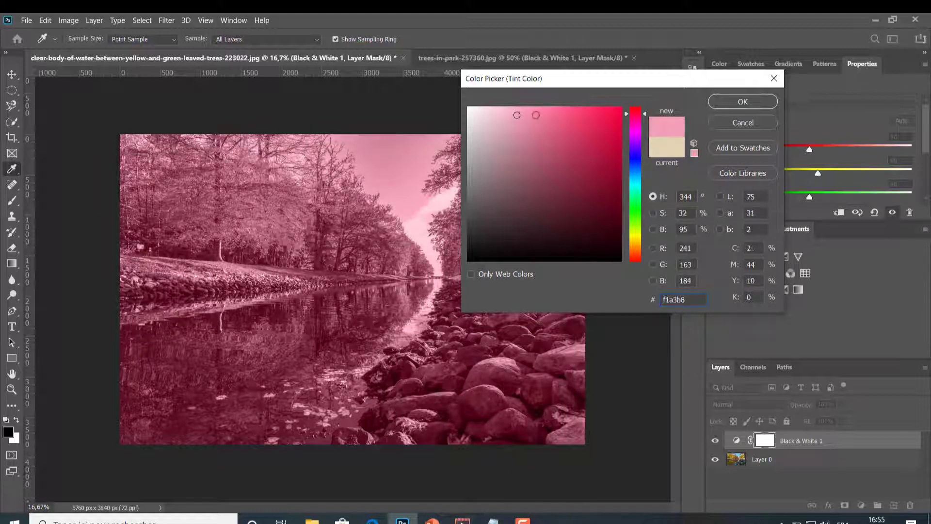
click(726, 101)
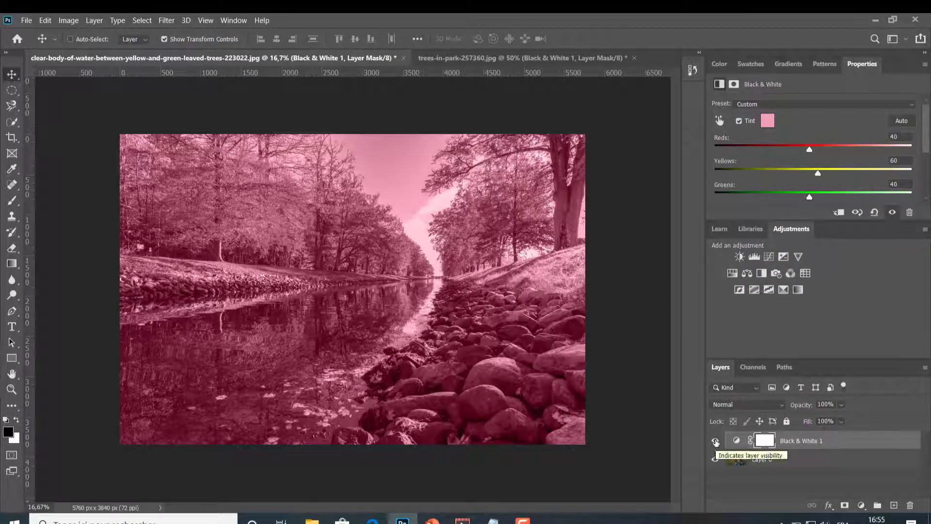
Step: Toggle the visibility of the canal photo's Black & White 1 layer to compare the tinted version with the original
click(715, 441)
click(715, 442)
click(715, 441)
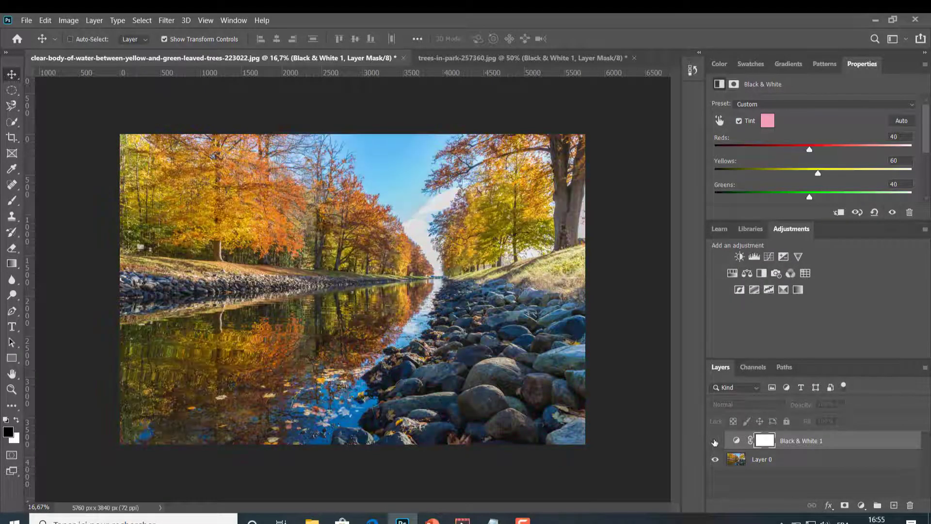
click(716, 441)
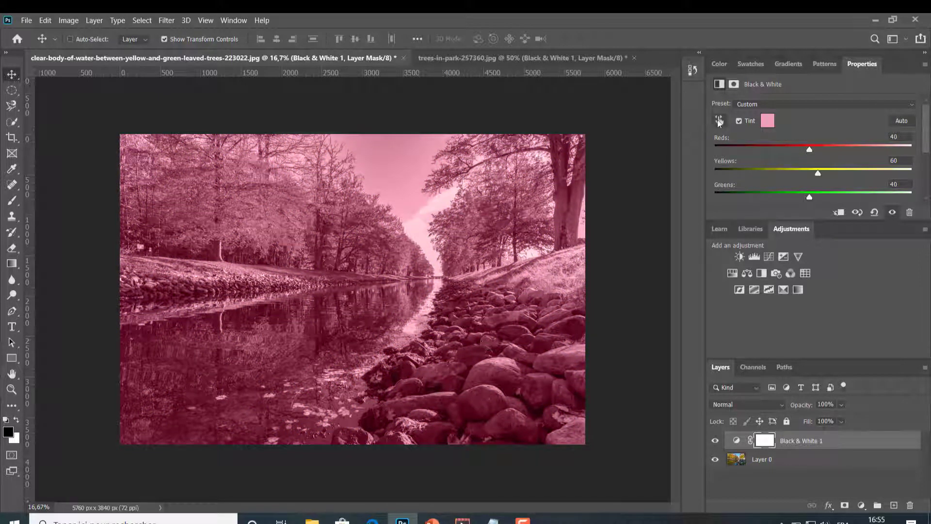
Step: Darken the rocks and brighten the foliage with the targeted adjustment tool, raising the Reds to 105 and the Yellows to 96
click(719, 121)
drag(513, 339, 439, 343)
drag(203, 176, 226, 184)
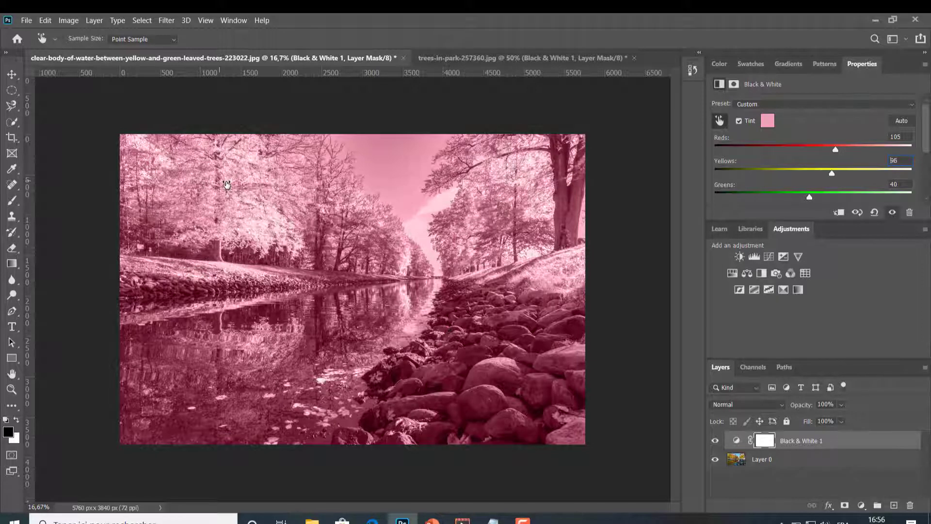
drag(475, 186, 494, 193)
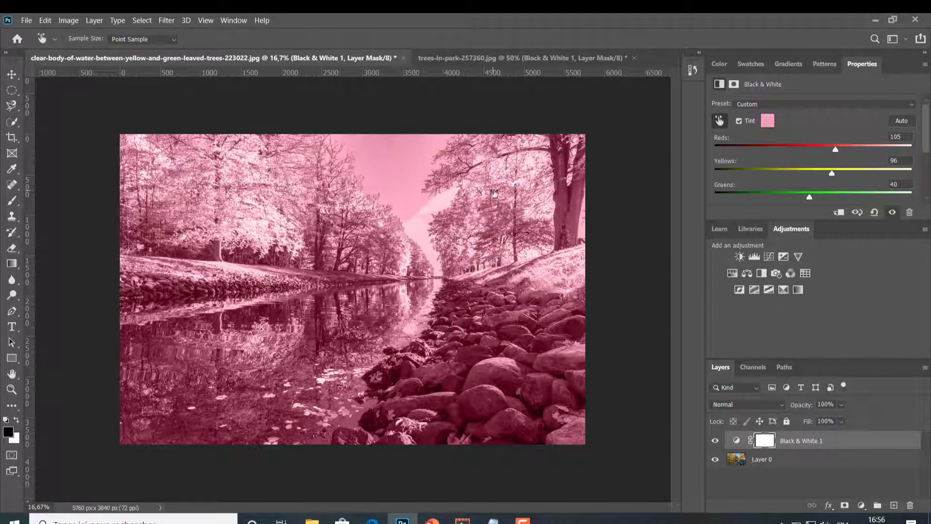
Step: Compare the canal photo before and after the tonal adjustments by hiding and showing the Black & White 1 layer
click(715, 441)
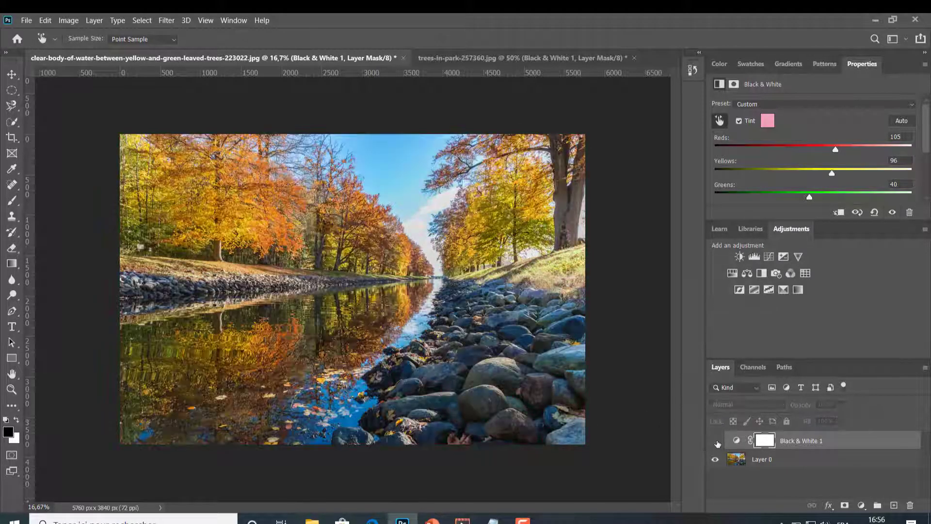
click(716, 441)
click(716, 442)
click(716, 441)
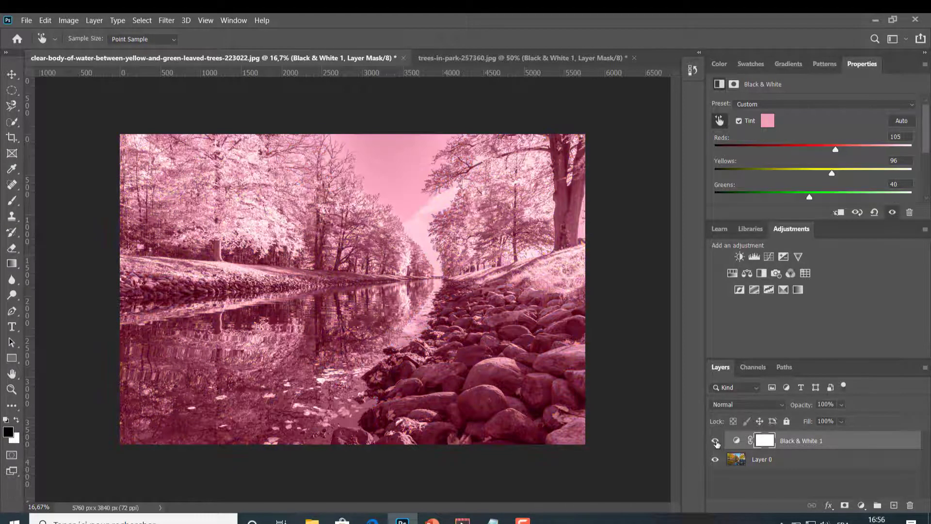
Step: Compare the park photo with and without its Black & White 1 layer, then return to the canal photo
click(474, 59)
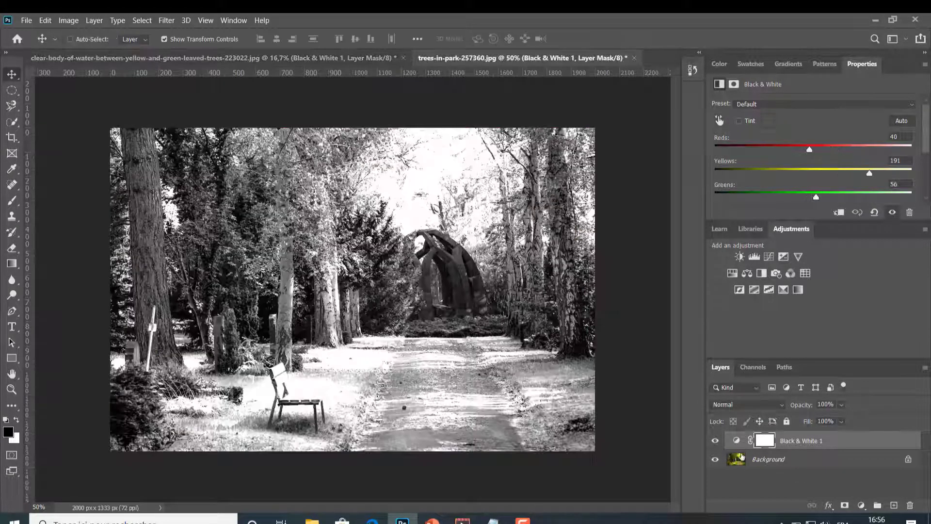
click(716, 440)
click(716, 441)
click(280, 58)
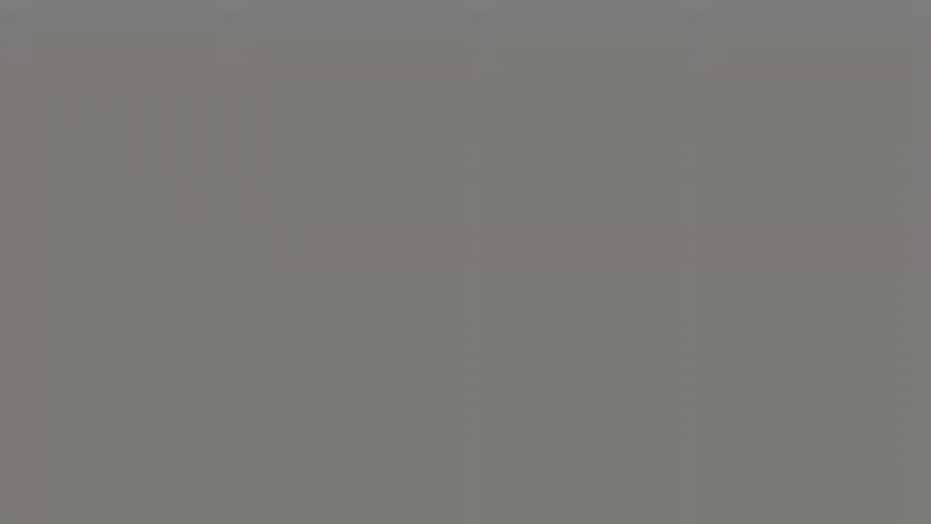